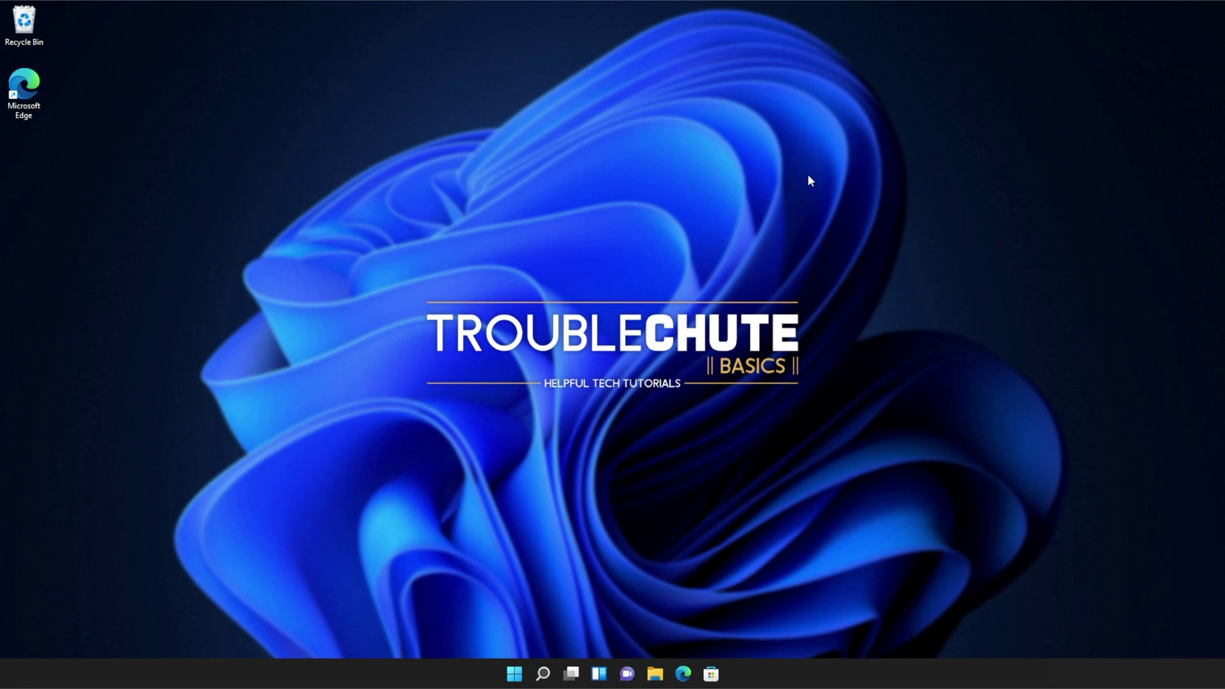
Step: Download vc_redist.x64.exe and vc_redist.x86.exe from the Visual C++ Download Center page, allowing multiple downloads
click(683, 674)
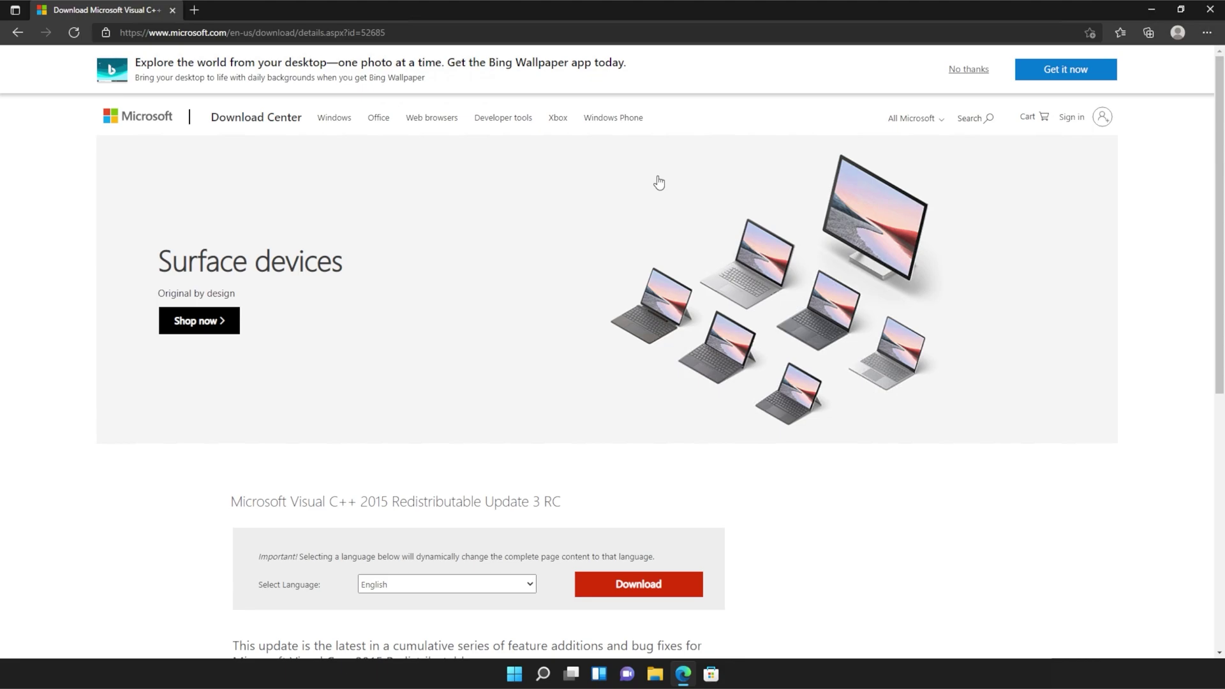
scroll(659, 186, down, 1)
scroll(656, 201, down, 1)
scroll(657, 229, down, 1)
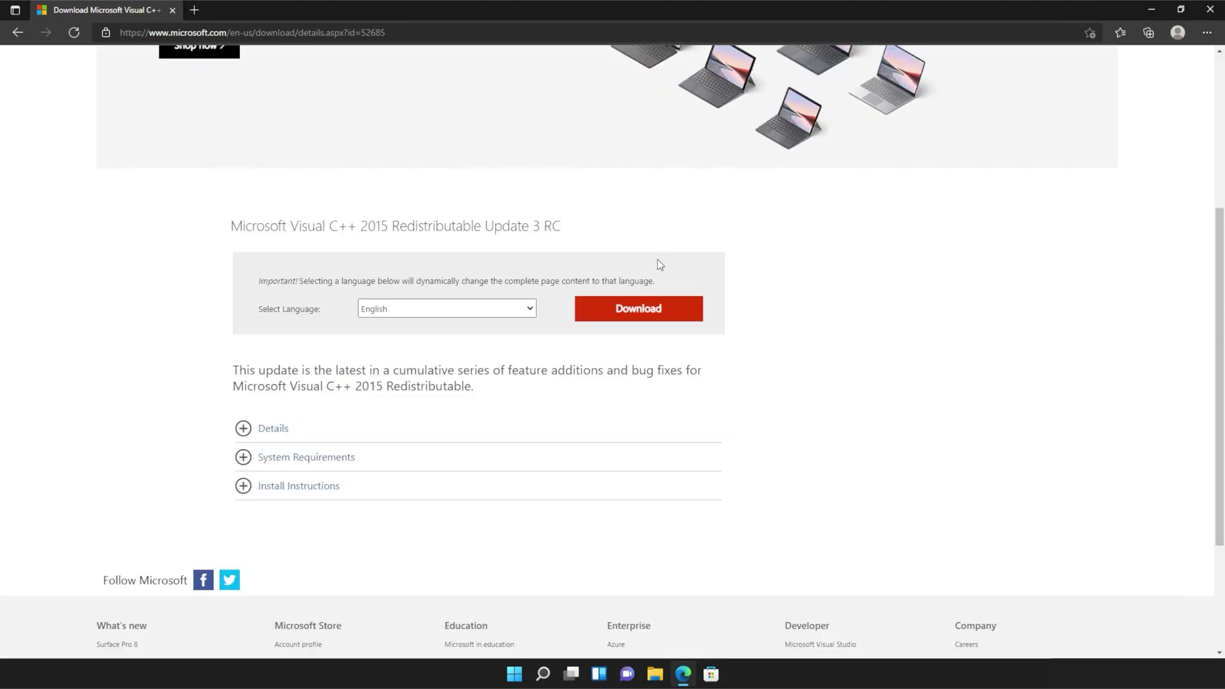
click(640, 322)
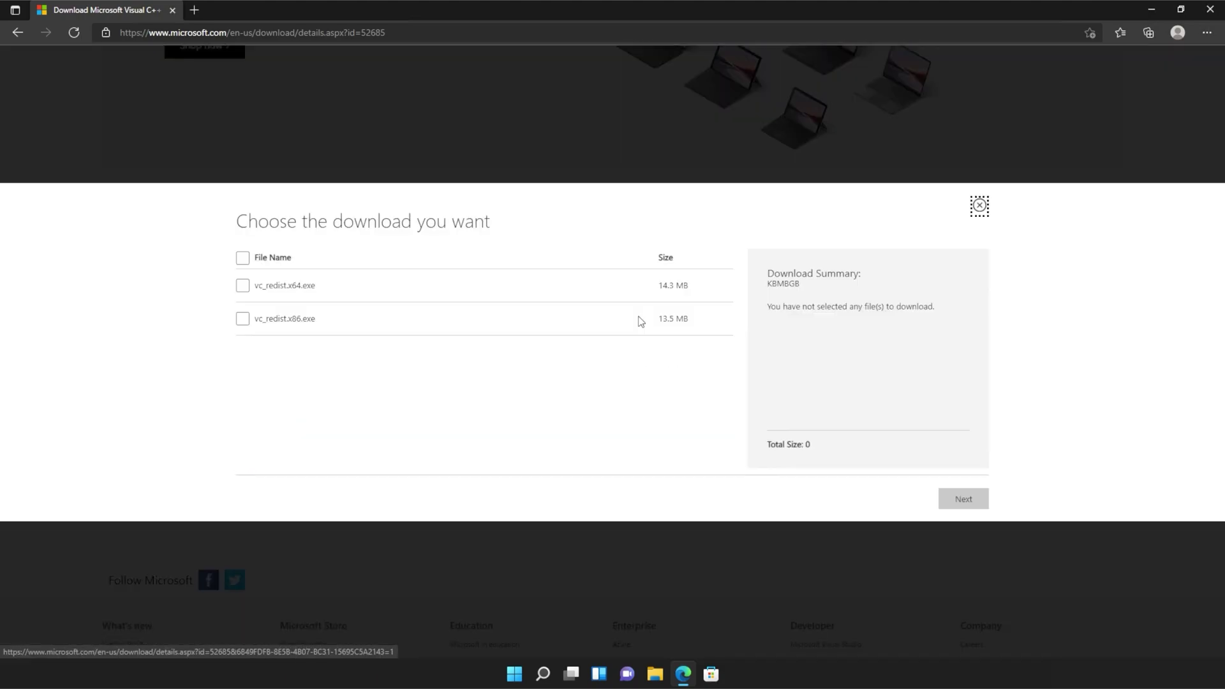
click(244, 257)
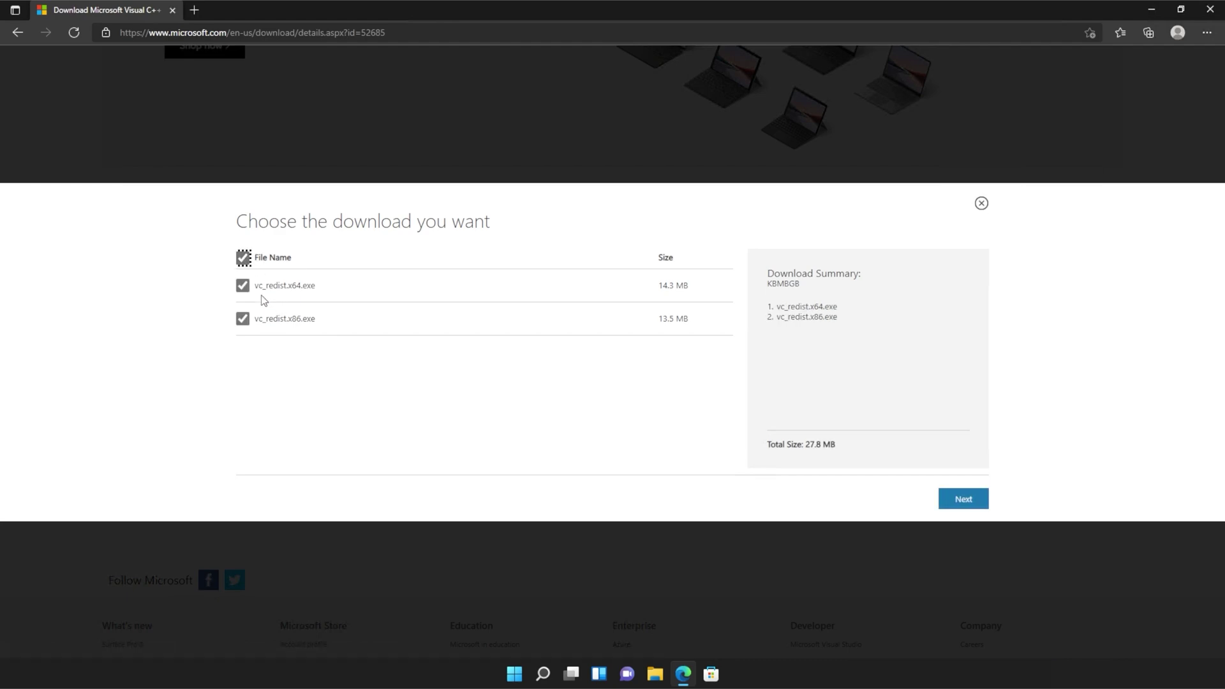
click(963, 501)
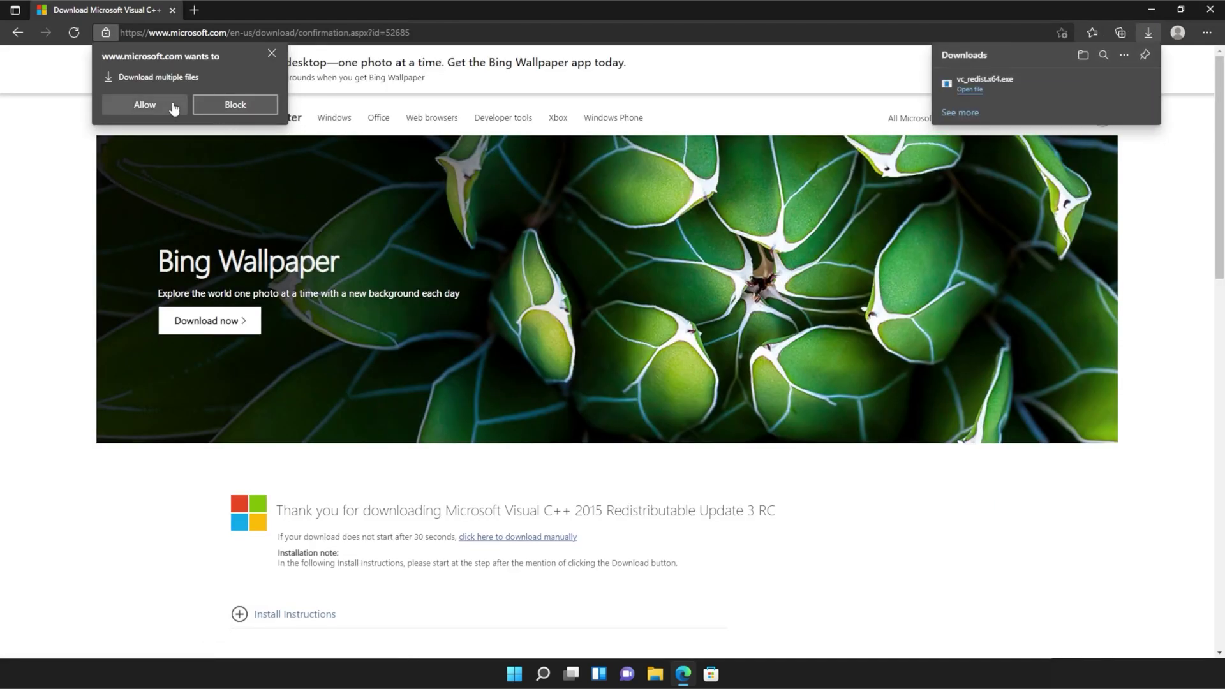
click(173, 105)
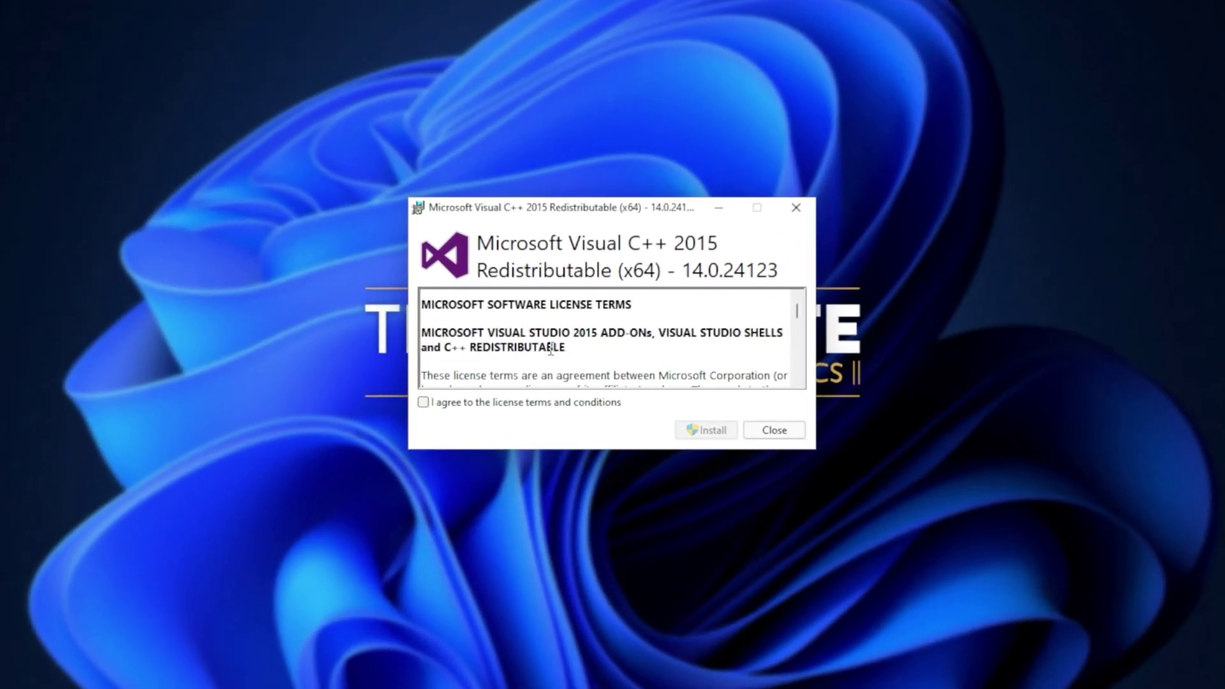
Step: Accept the x64 license terms and install it, approving the administrator prompt
click(521, 404)
click(707, 431)
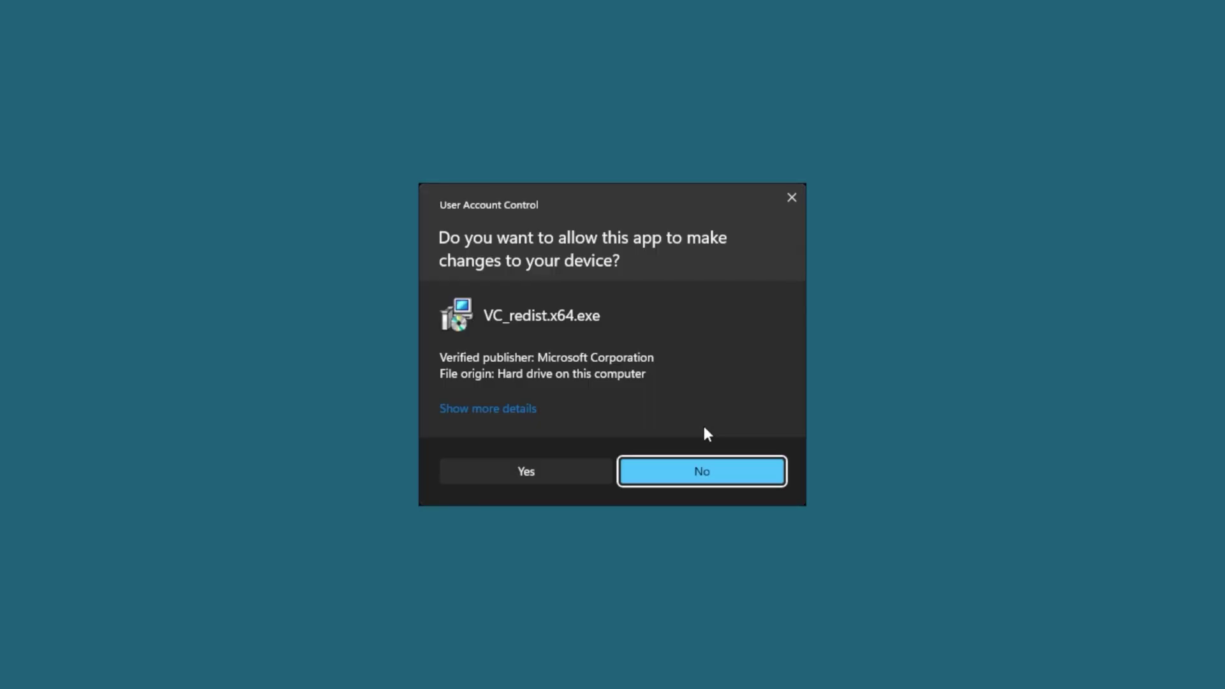
click(576, 472)
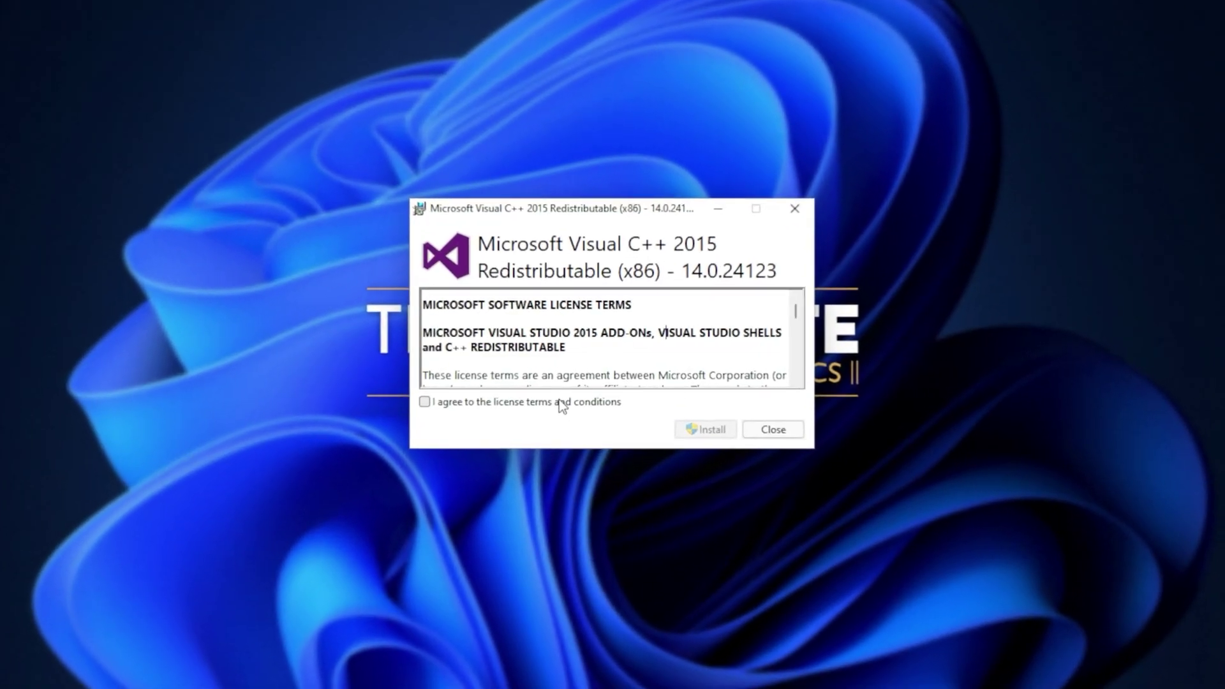
Step: Accept the x86 license terms, install it with admin approval, and close setup after success
click(560, 402)
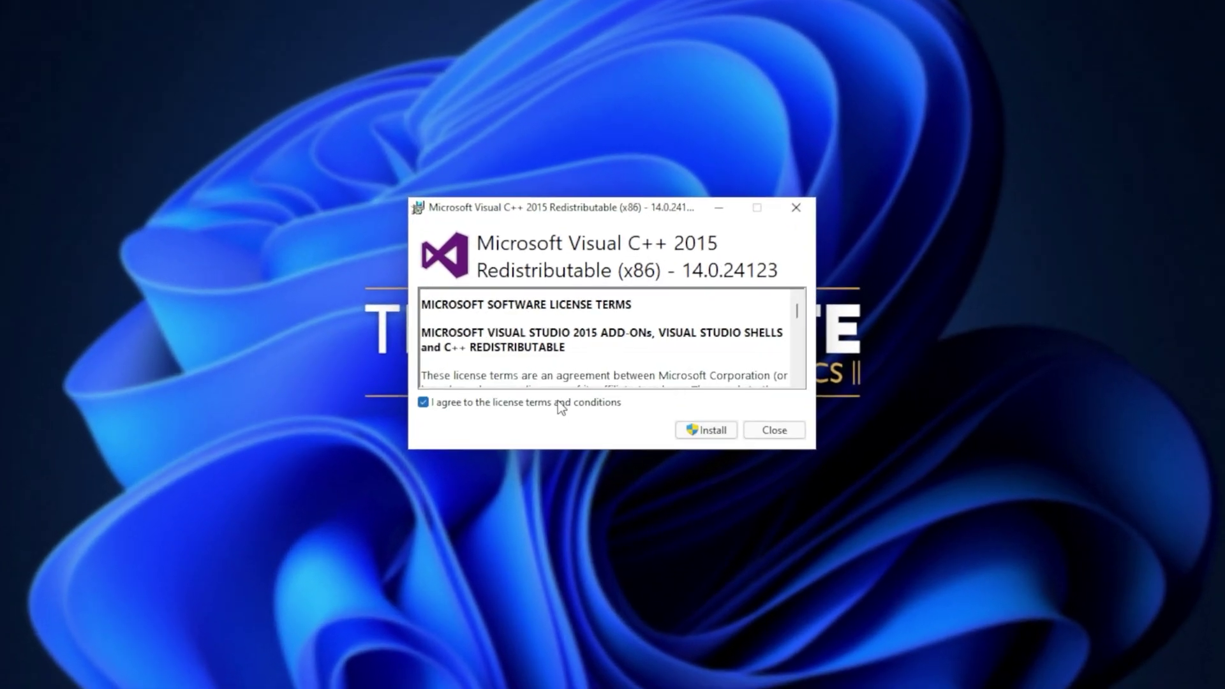
click(706, 430)
click(572, 477)
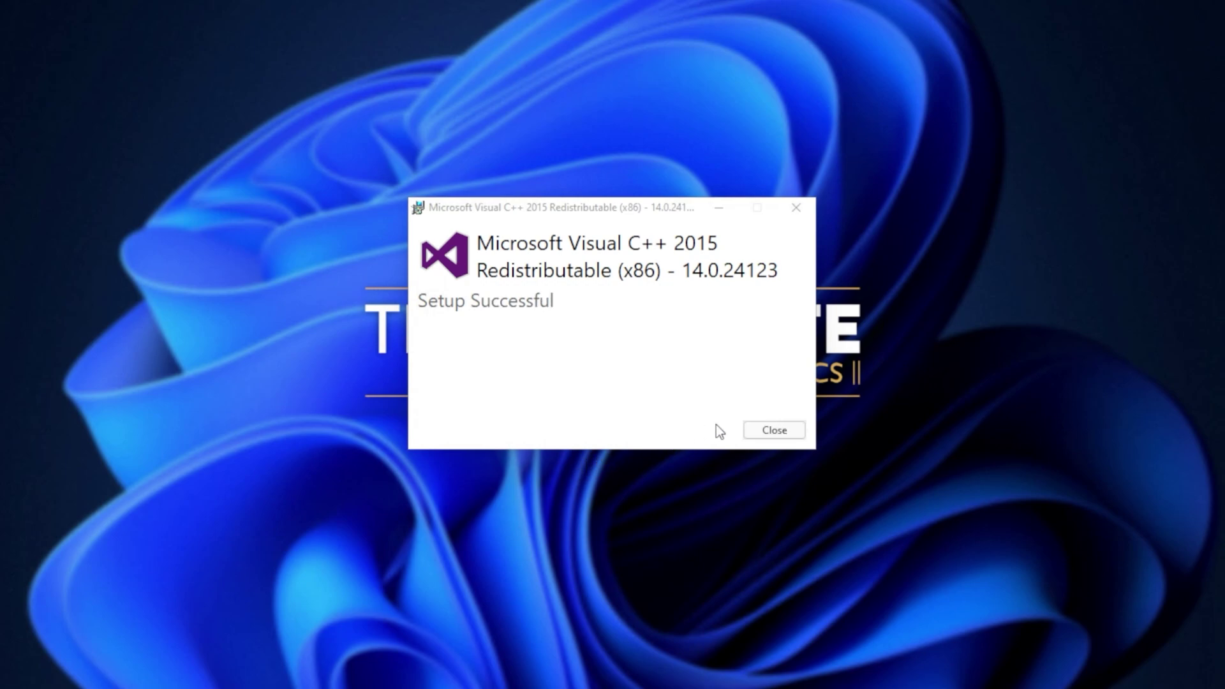
click(777, 427)
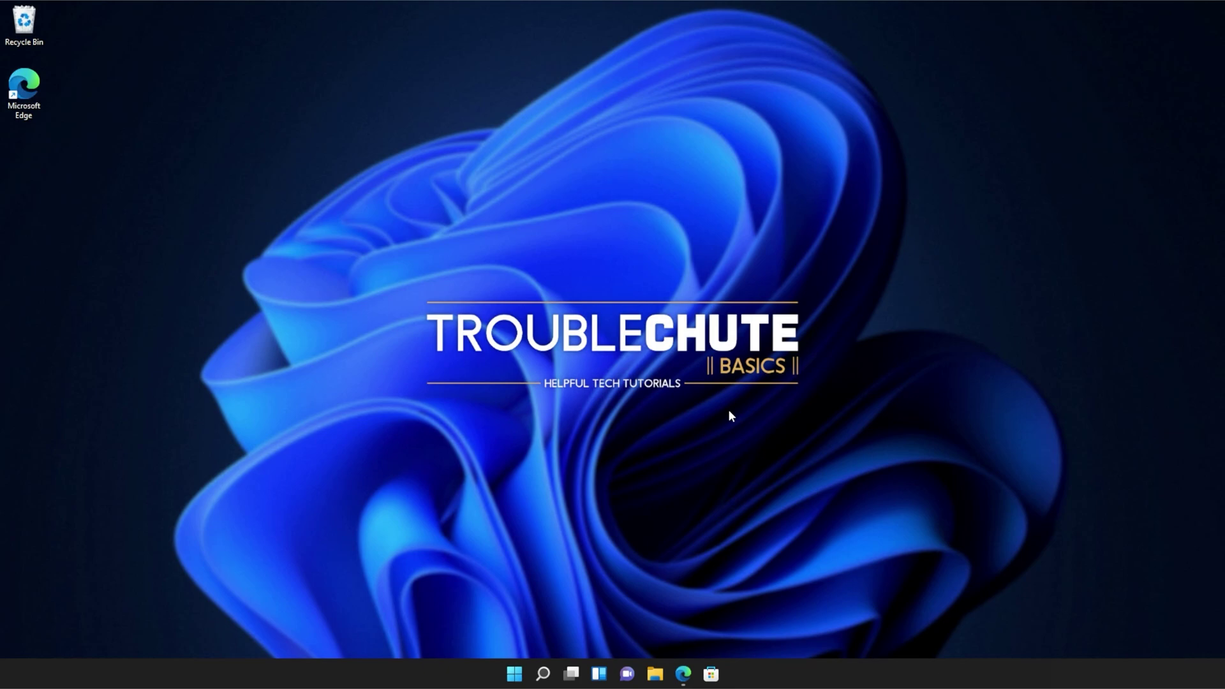
Step: Search the Start menu for cmd and run Command Prompt as administrator
key(super)
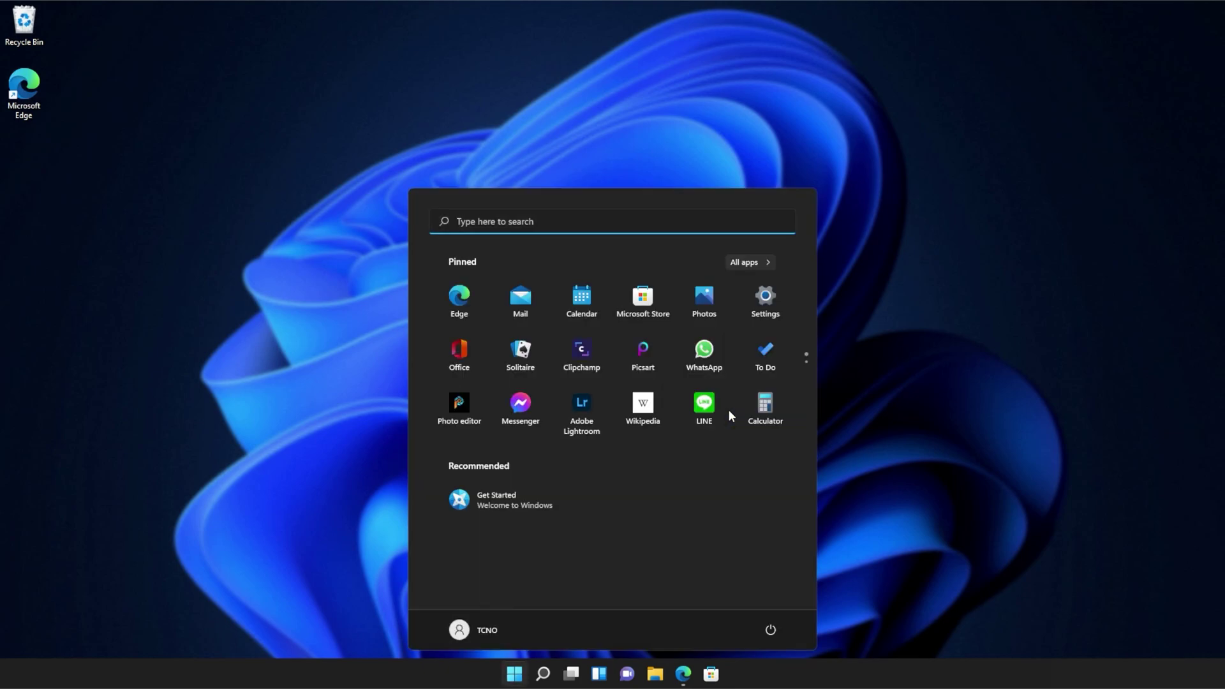
click(510, 223)
text(c)
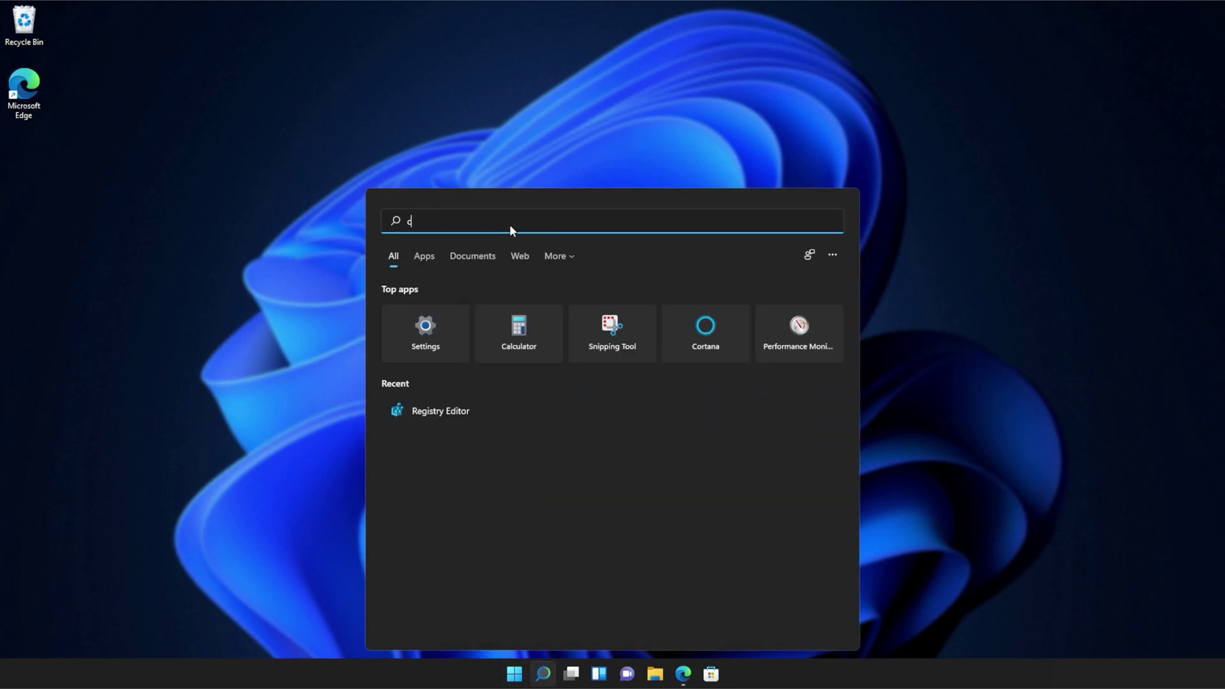
text(md)
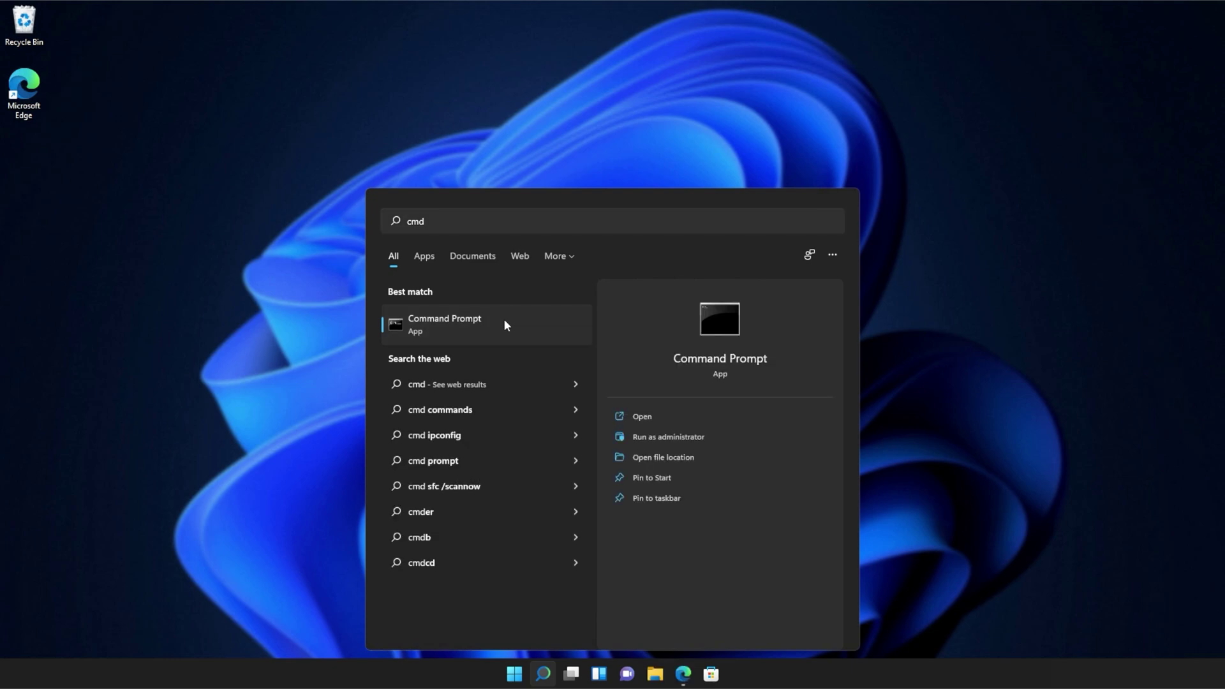
right_click(503, 324)
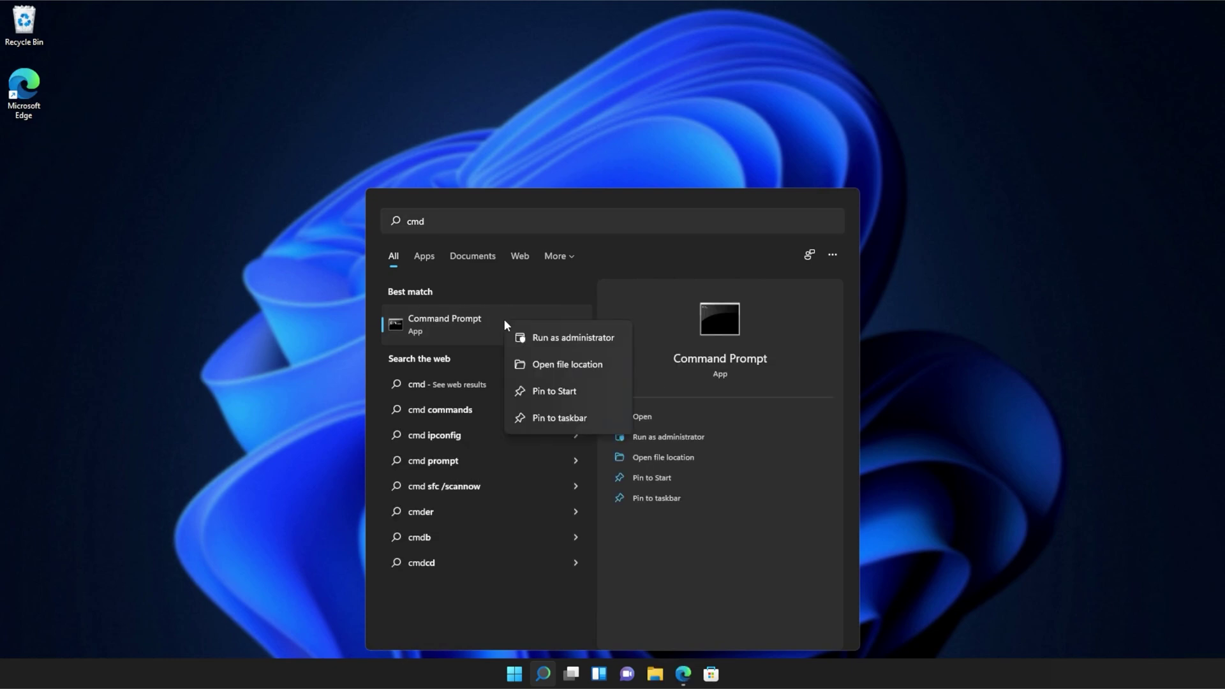
click(551, 340)
Step: Approve elevation, centre the console, and run sfc /scannow until verification reaches 100%
click(572, 442)
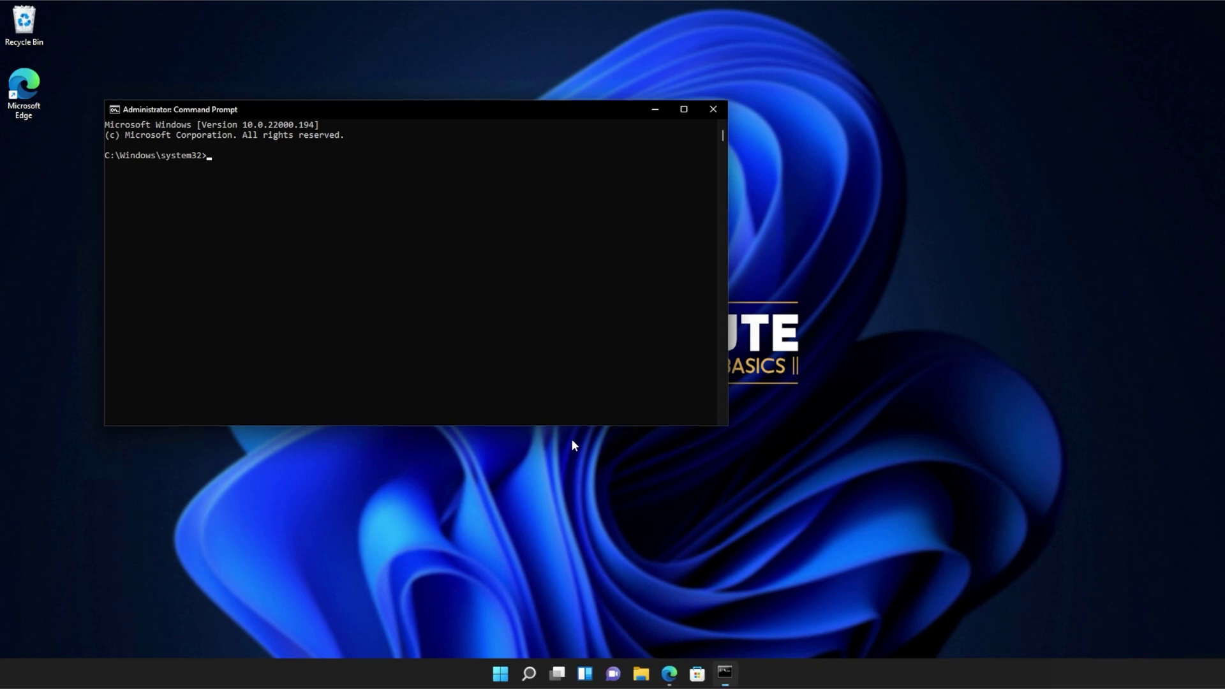
drag(541, 120, 728, 195)
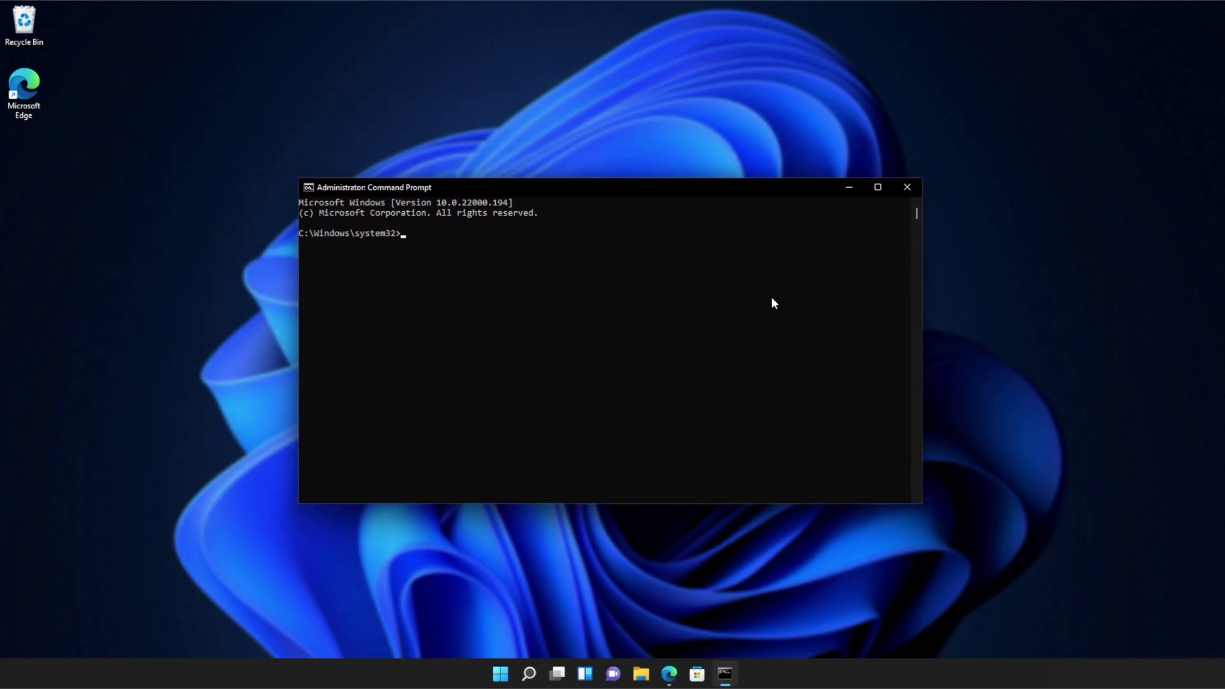
text(sfc )
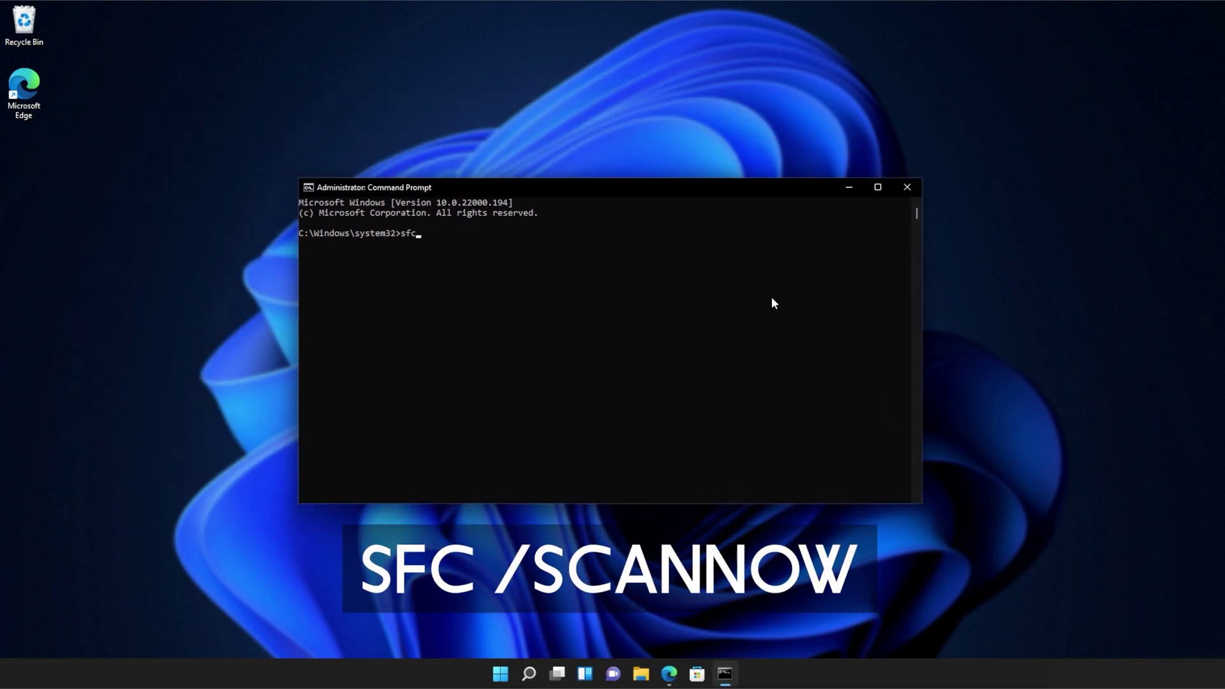
text(/sca)
text(nnow)
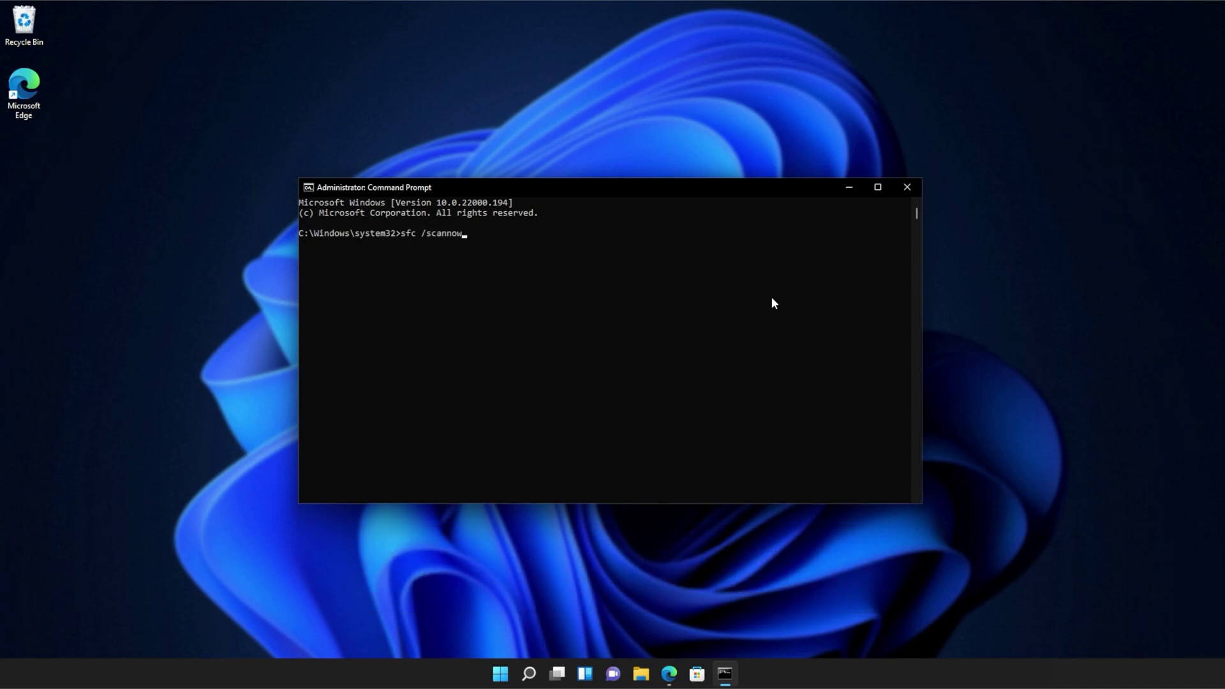
key(Return)
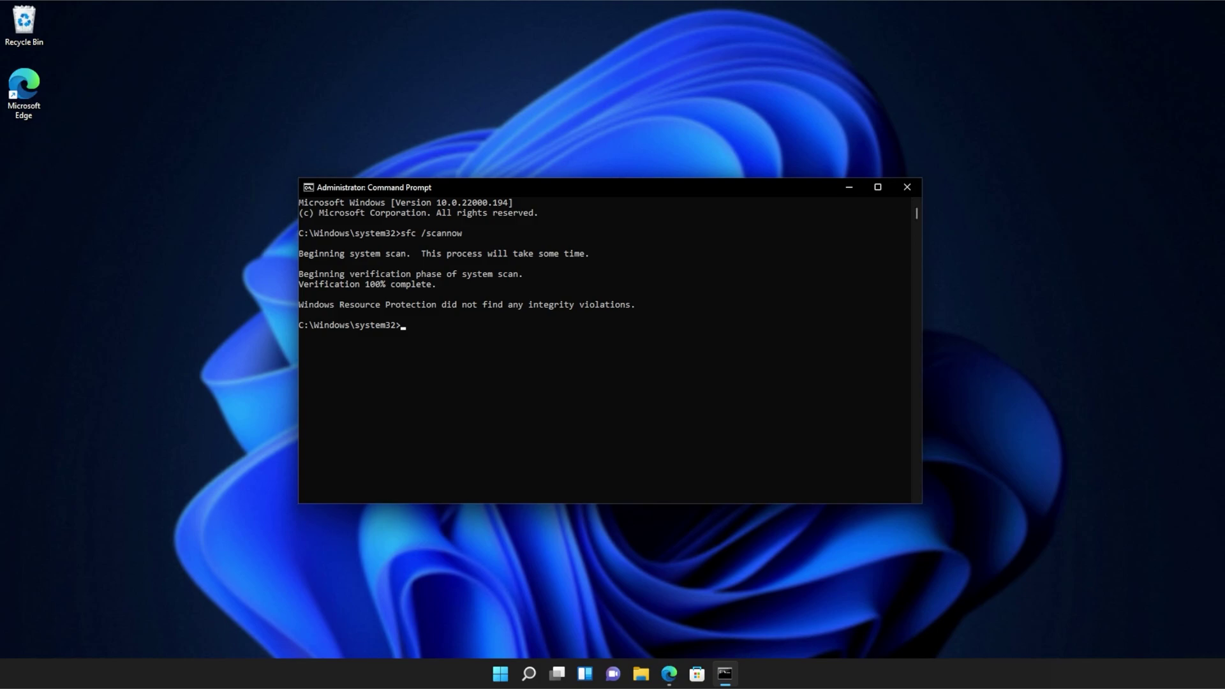
Step: Close the elevated Command Prompt window from its title bar
click(907, 188)
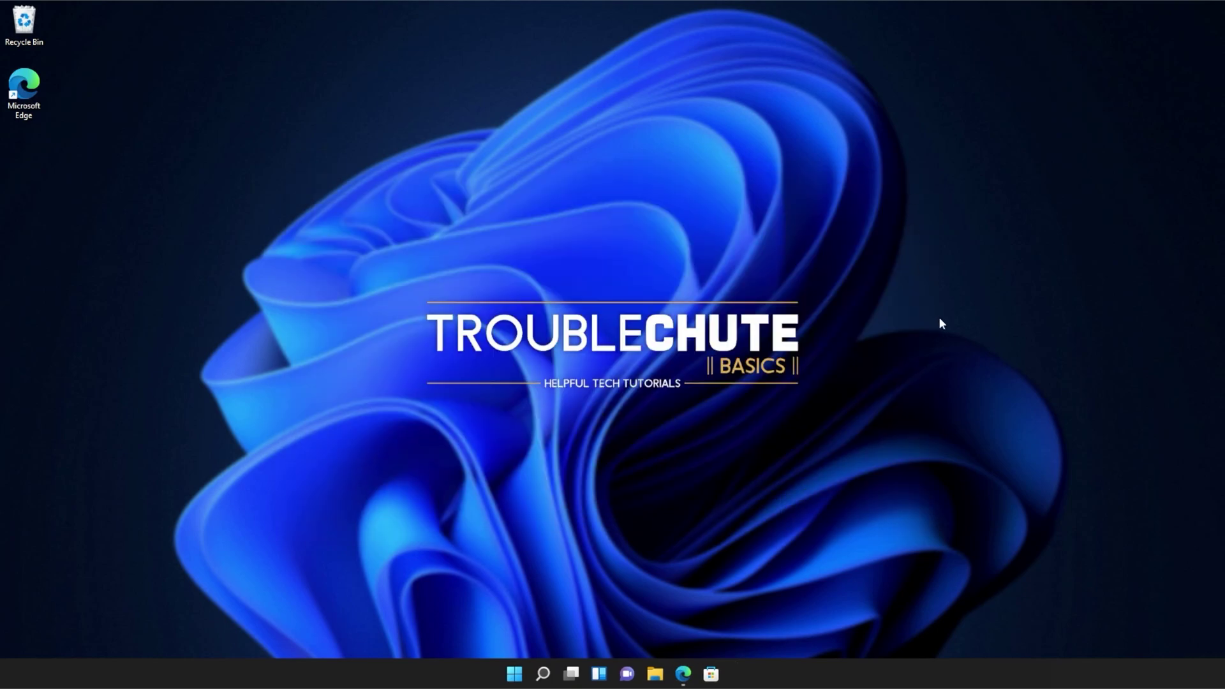